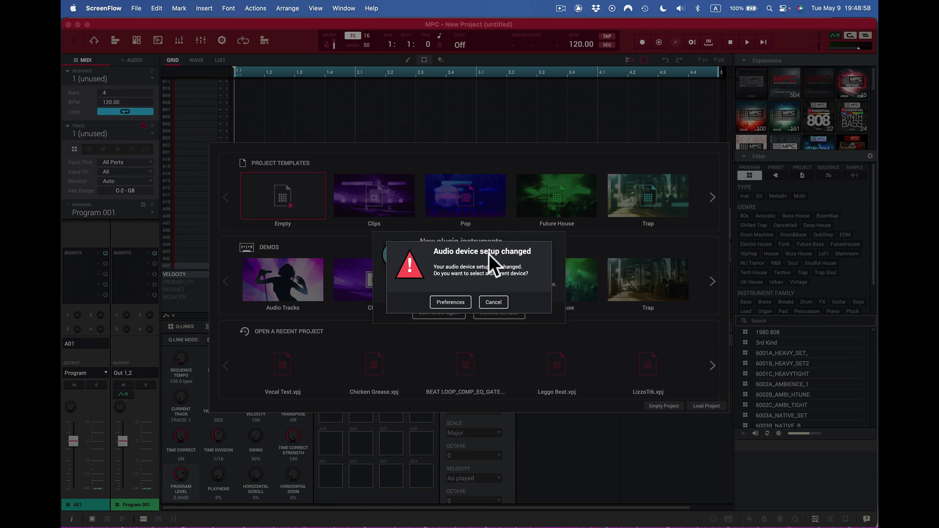
# - Cancel the audio device change prompt and postpone the new plugin instruments reminder
pyautogui.click(602, 24)
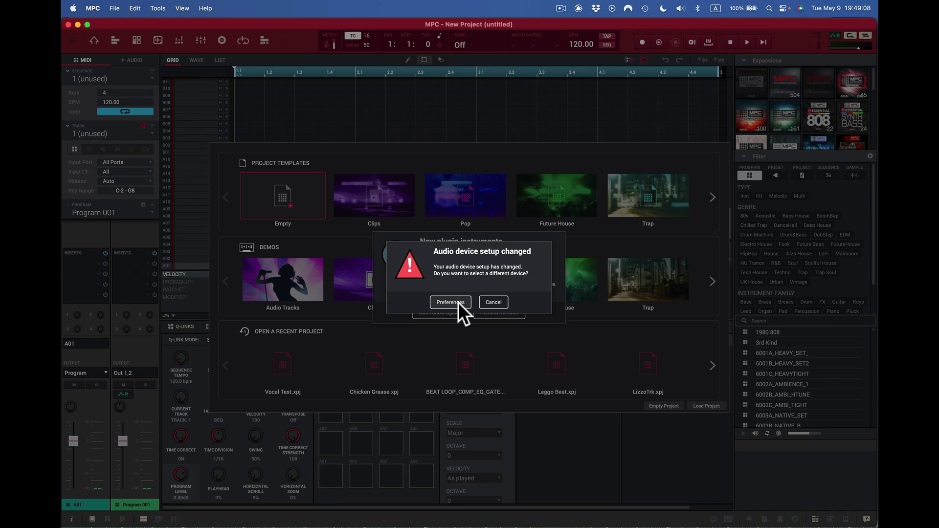
pyautogui.click(493, 302)
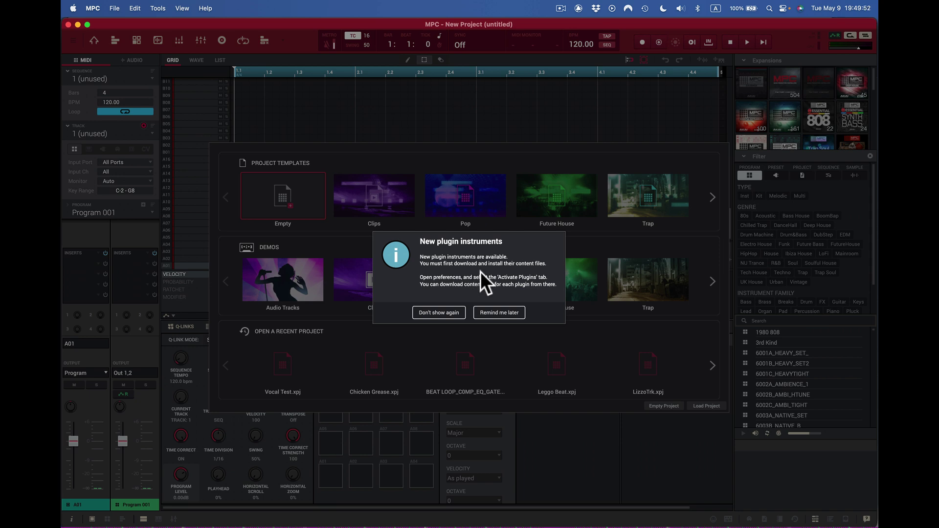
pyautogui.click(92, 8)
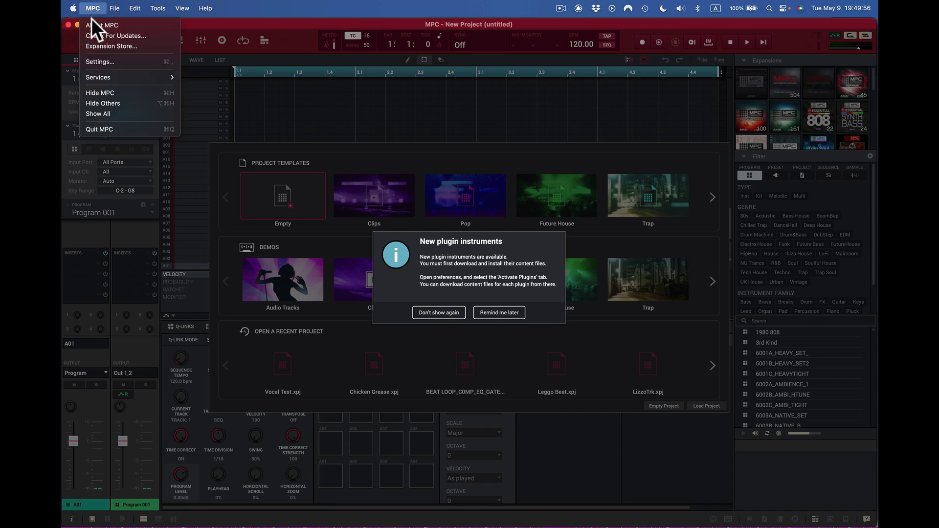
pyautogui.click(96, 61)
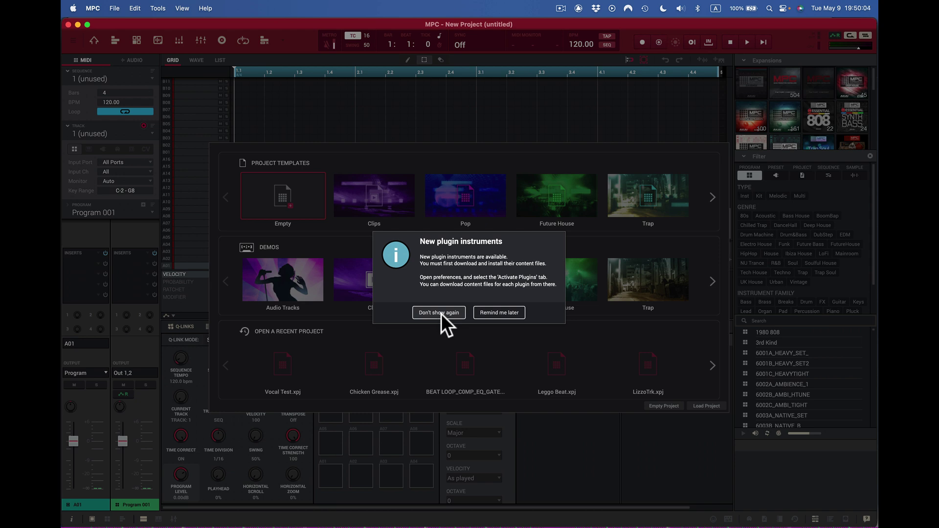
pyautogui.click(509, 314)
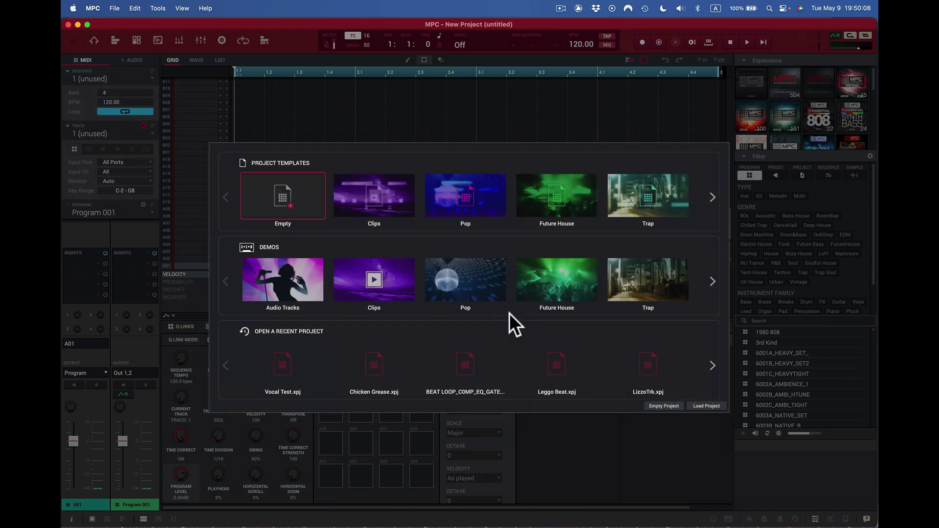
# - Start an empty project from the project templates window
pyautogui.click(91, 10)
pyautogui.click(105, 62)
pyautogui.click(665, 405)
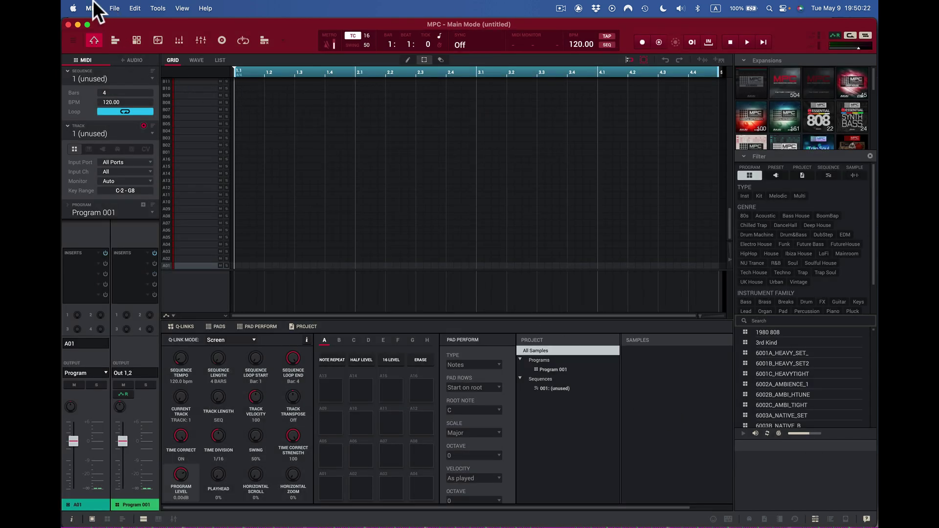
# - Open the application preferences and review the activation status of the plugin instruments
pyautogui.click(91, 6)
pyautogui.click(93, 62)
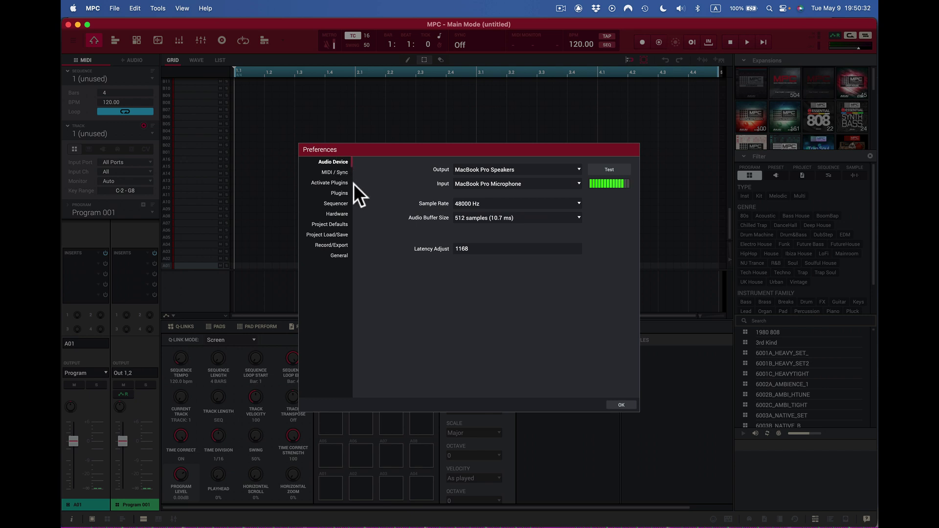
pyautogui.click(338, 183)
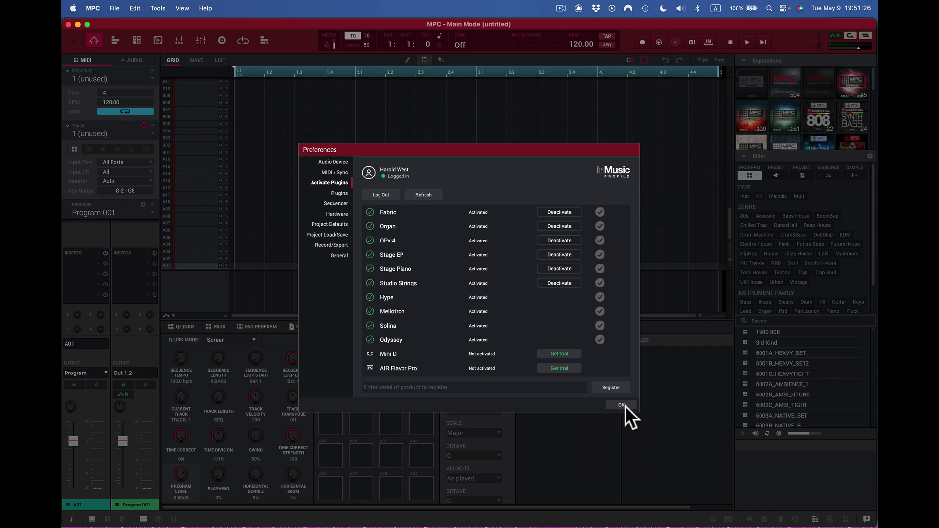
# - Rescan all plugins in the plugin preferences, allowing access to the Documents and Desktop folders
pyautogui.click(342, 194)
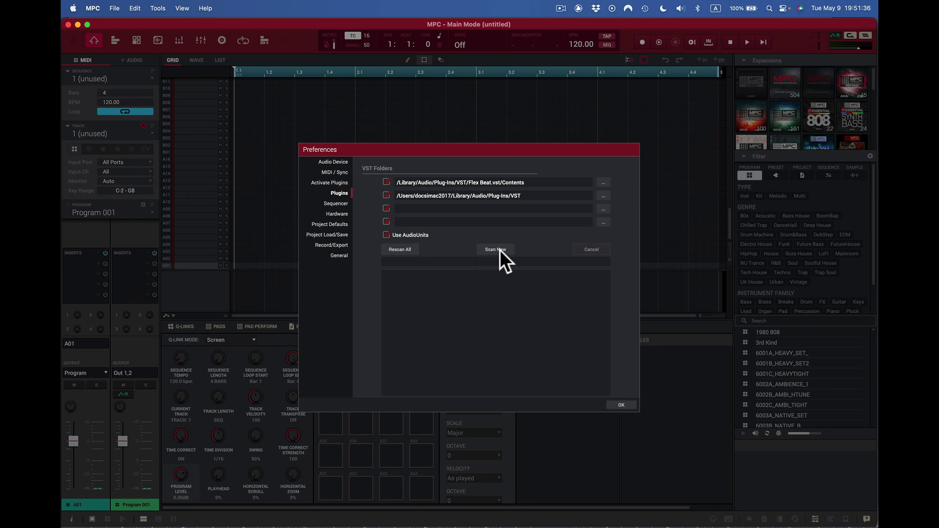
pyautogui.click(409, 249)
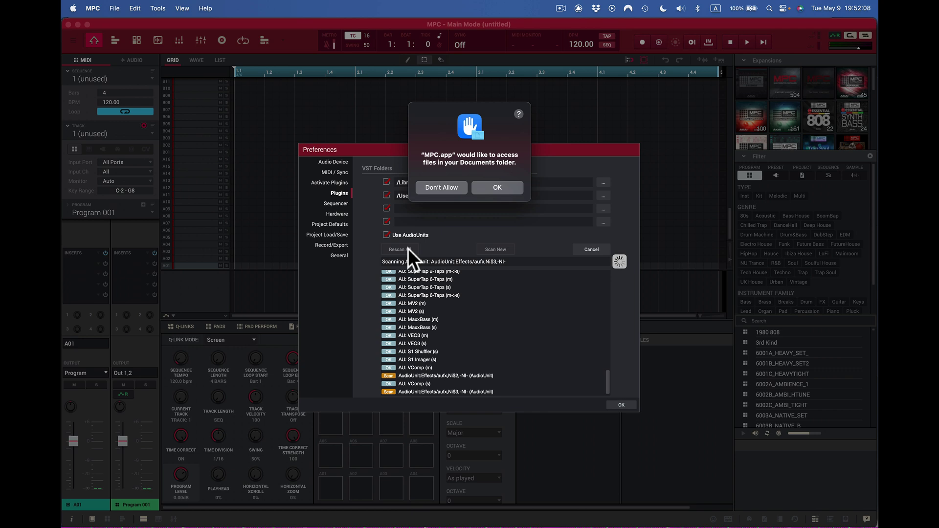
pyautogui.click(496, 185)
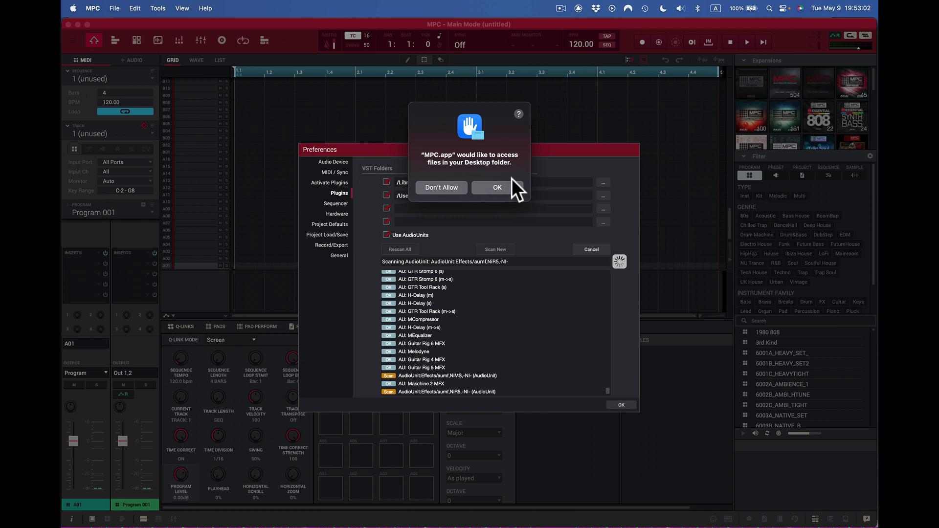
pyautogui.click(493, 187)
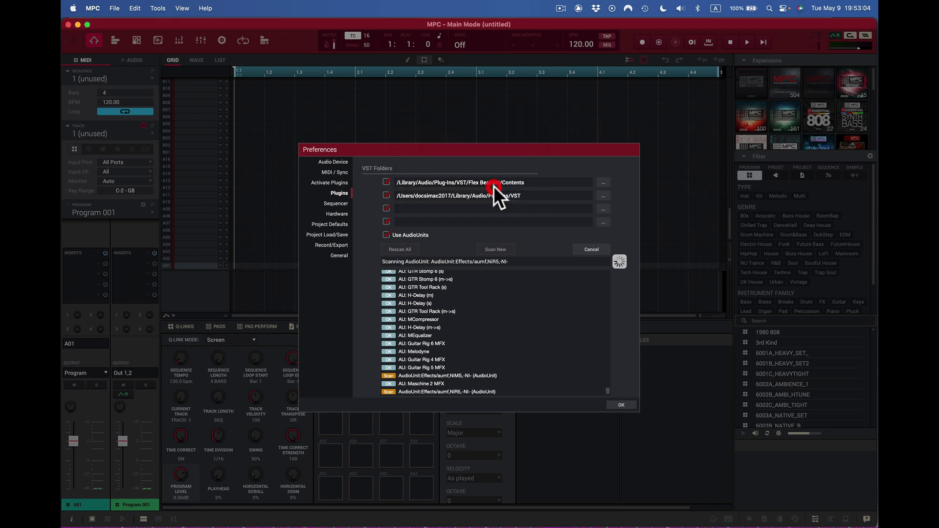
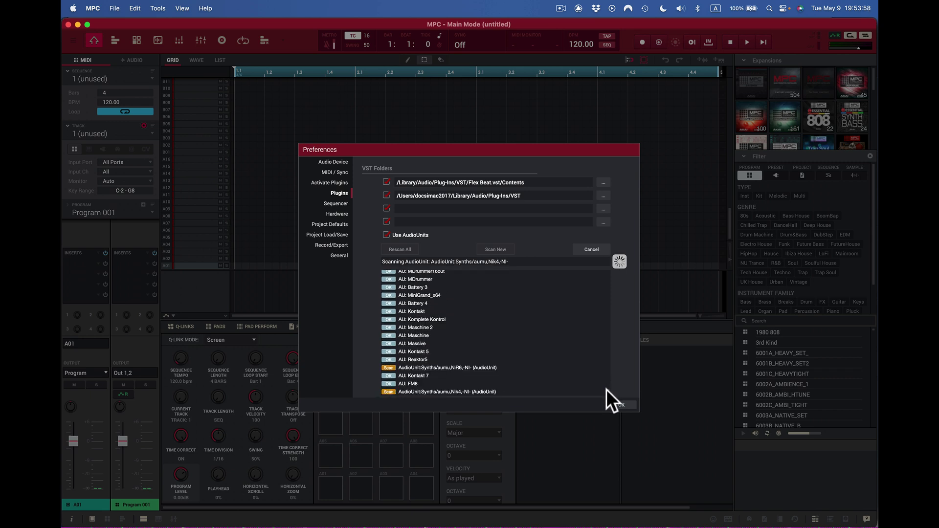
# - Look through the plugin scan results for crashed plugins and close the preferences
pyautogui.click(606, 396)
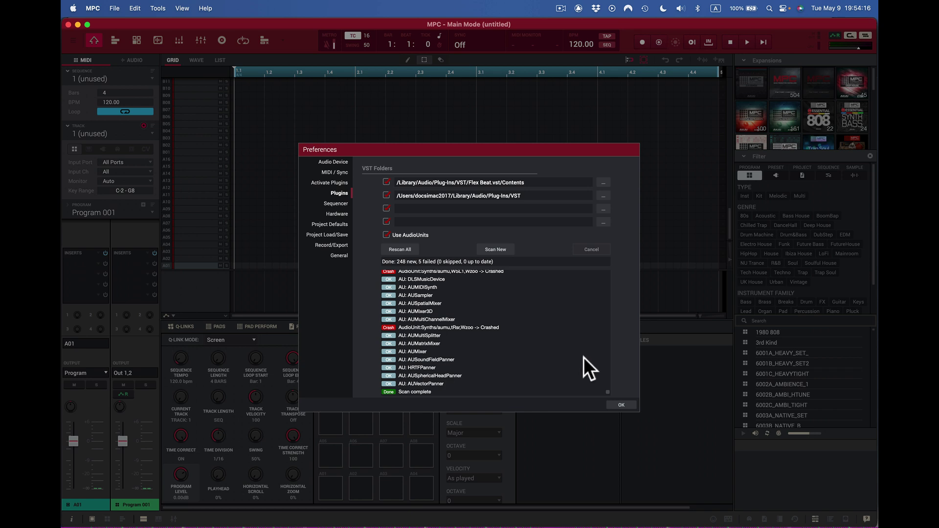
pyautogui.moveTo(606, 392); pyautogui.dragTo(608, 375)
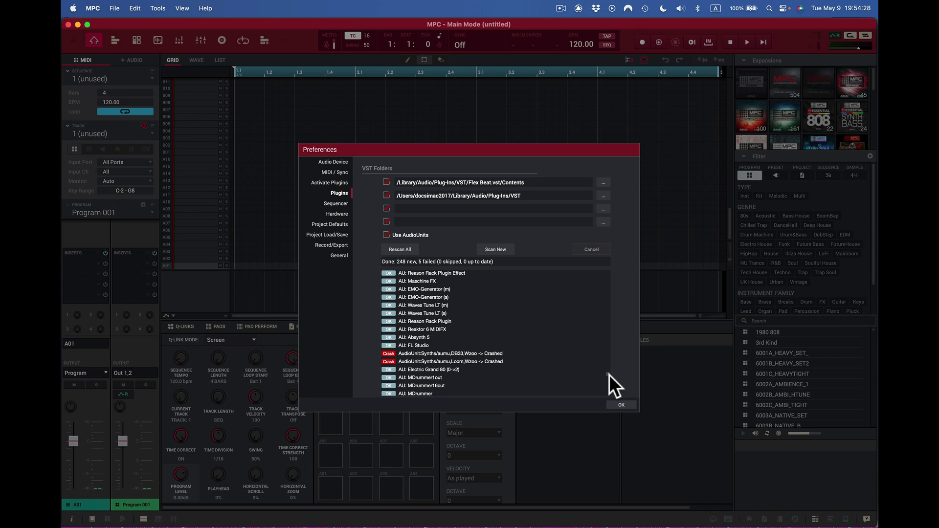
pyautogui.scroll(5, 609, 375)
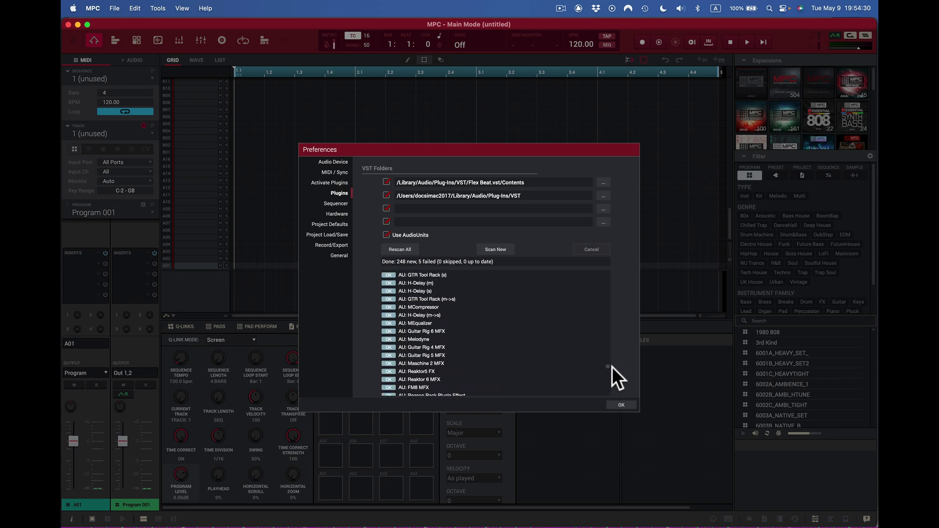
pyautogui.scroll(-4, 612, 371)
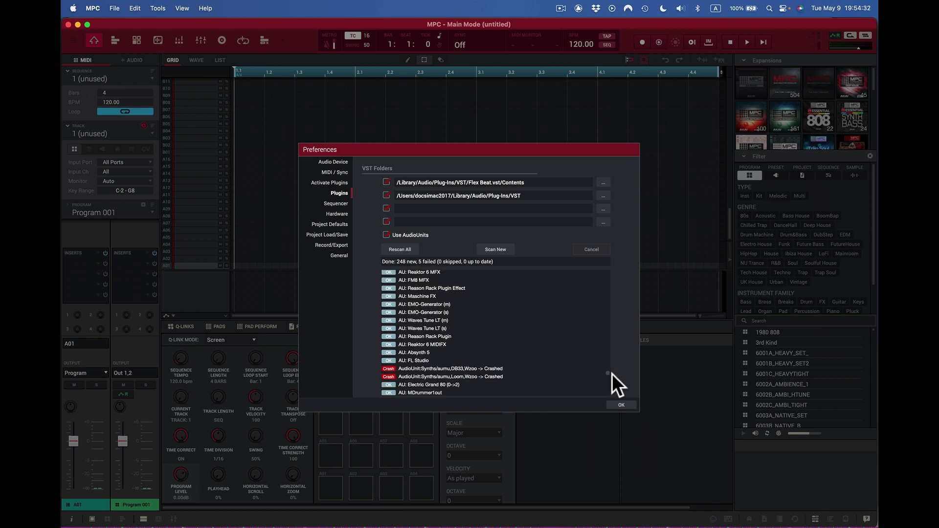
pyautogui.scroll(10, 613, 369)
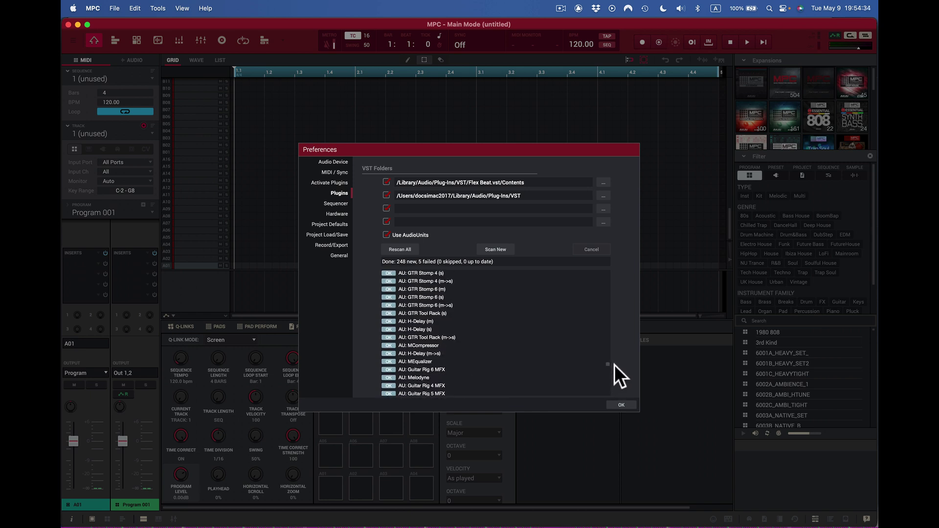
pyautogui.moveTo(617, 355); pyautogui.dragTo(625, 281)
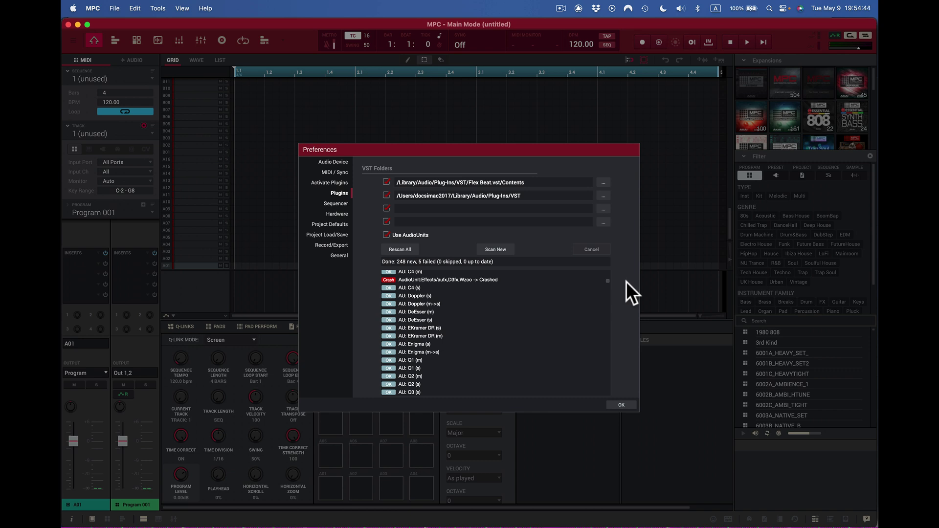
pyautogui.moveTo(625, 281); pyautogui.dragTo(601, 409)
pyautogui.moveTo(604, 453); pyautogui.dragTo(603, 454)
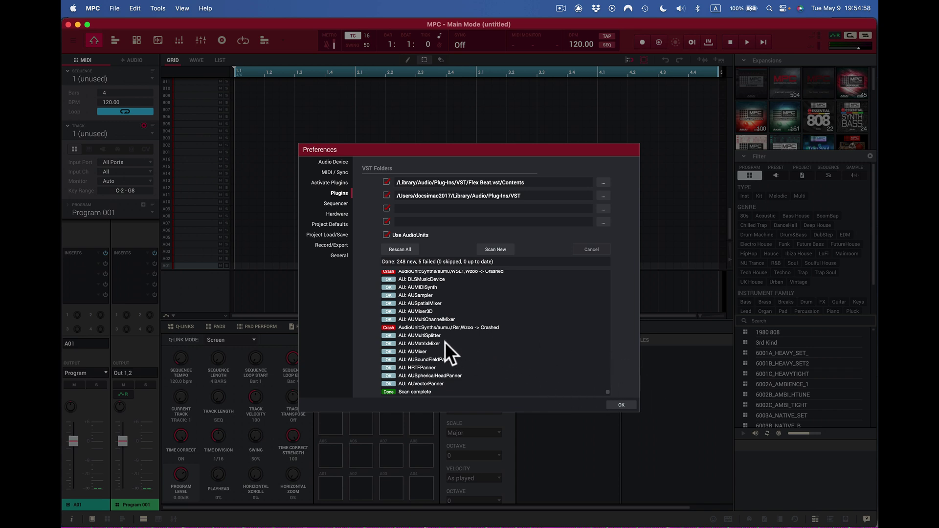
pyautogui.click(621, 406)
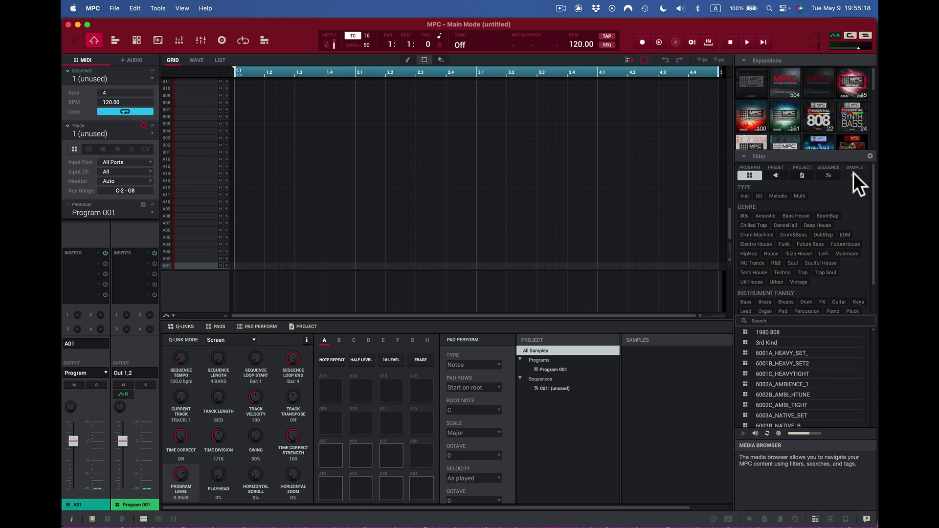
# - View the expansion browser, the file browser and the media browser in turn
pyautogui.press('x')
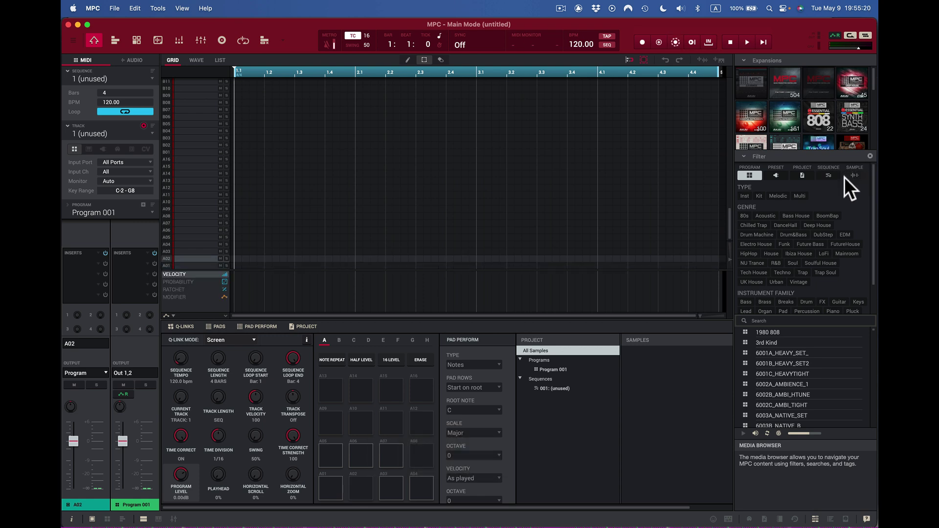
pyautogui.click(865, 37)
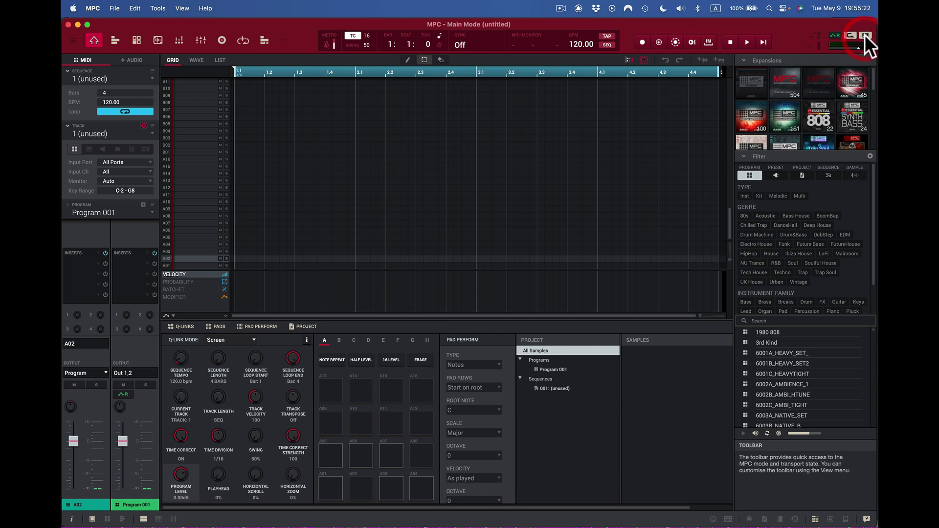
pyautogui.press('x')
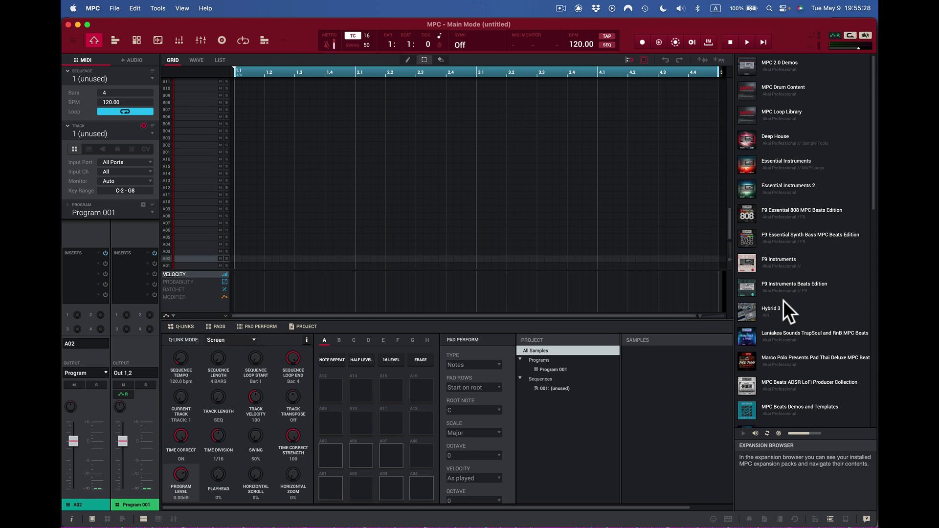
pyautogui.press('x')
pyautogui.press('f')
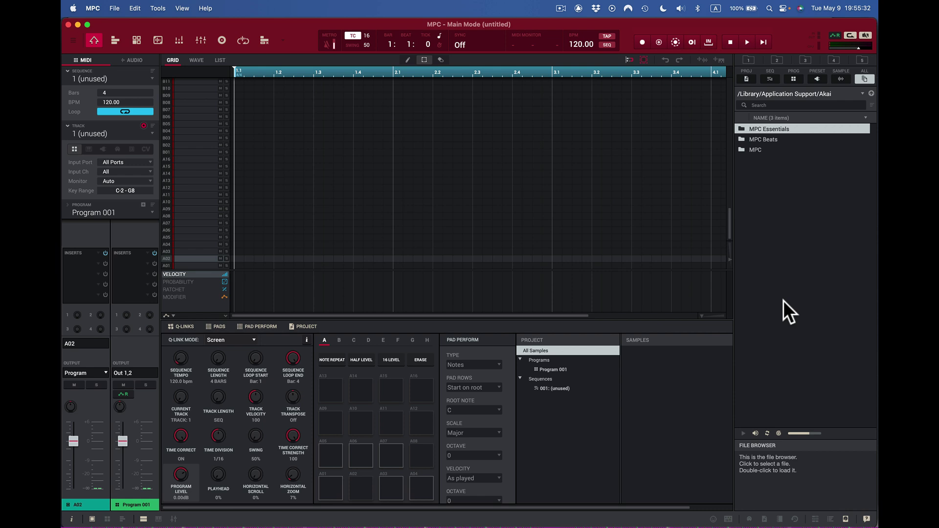
pyautogui.press('x')
pyautogui.press('f')
pyautogui.press('b')
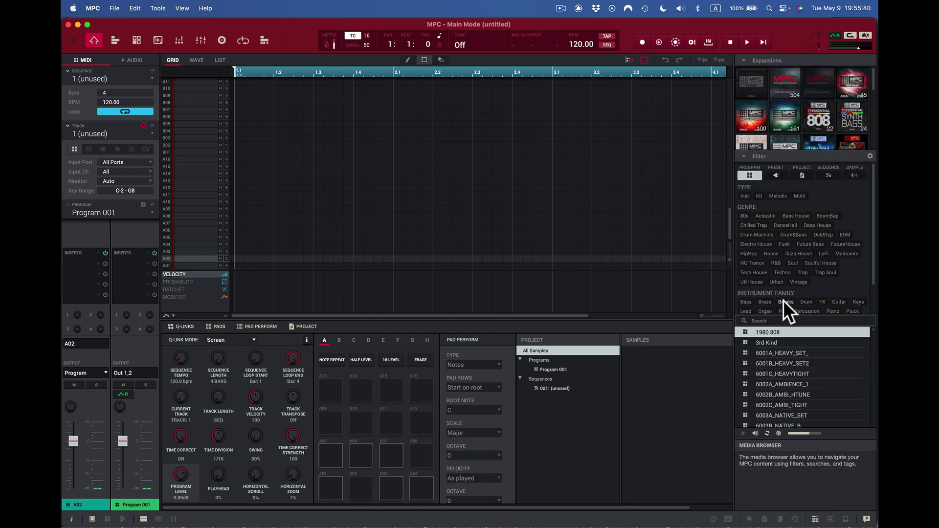
# - Hide the media browser and show the file browser
pyautogui.press('b')
pyautogui.press('x')
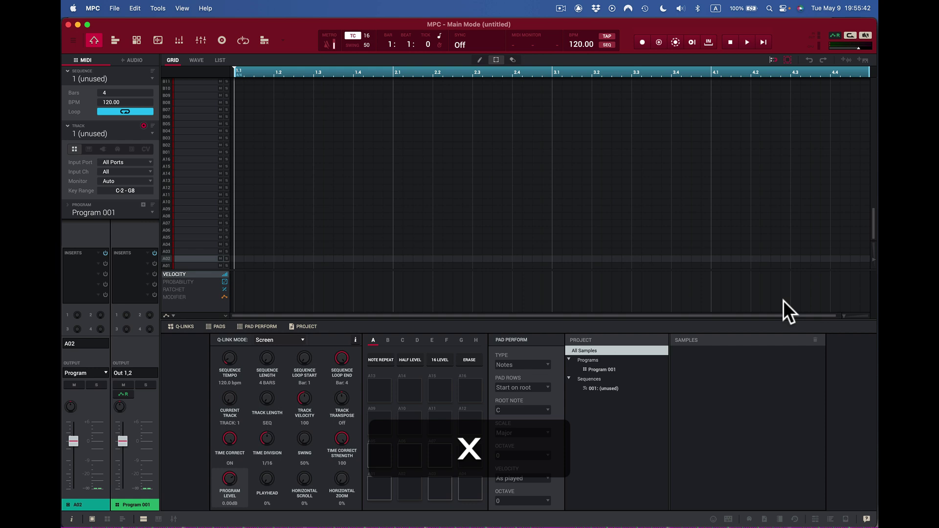
pyautogui.press('f')
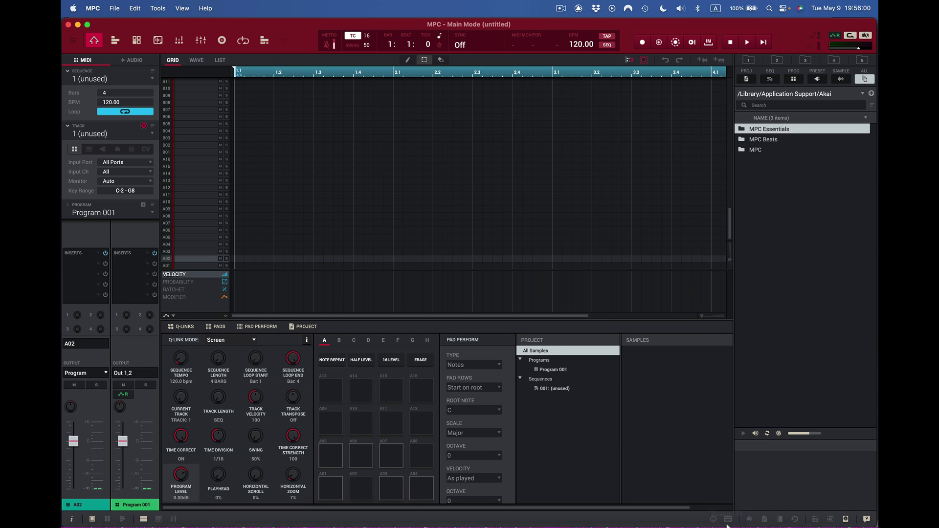
# - Open the Drums folder stored in file browser shortcut 5, go up to Samples, and view the list of available locations
pyautogui.moveTo(724, 518)
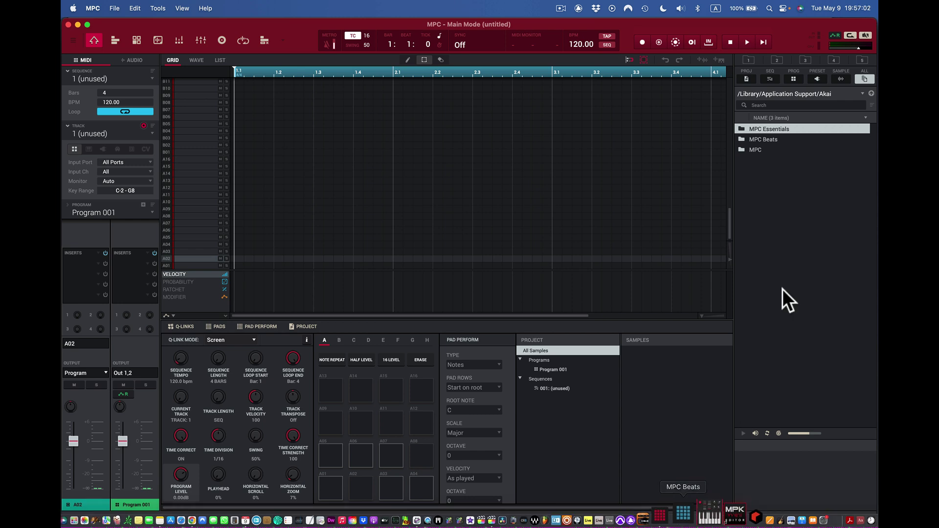
pyautogui.click(863, 59)
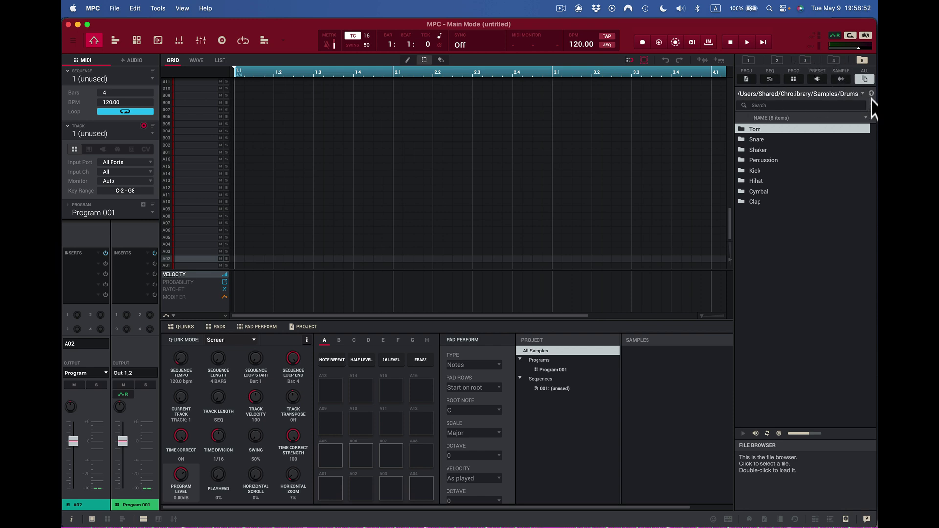
pyautogui.click(870, 94)
pyautogui.click(844, 94)
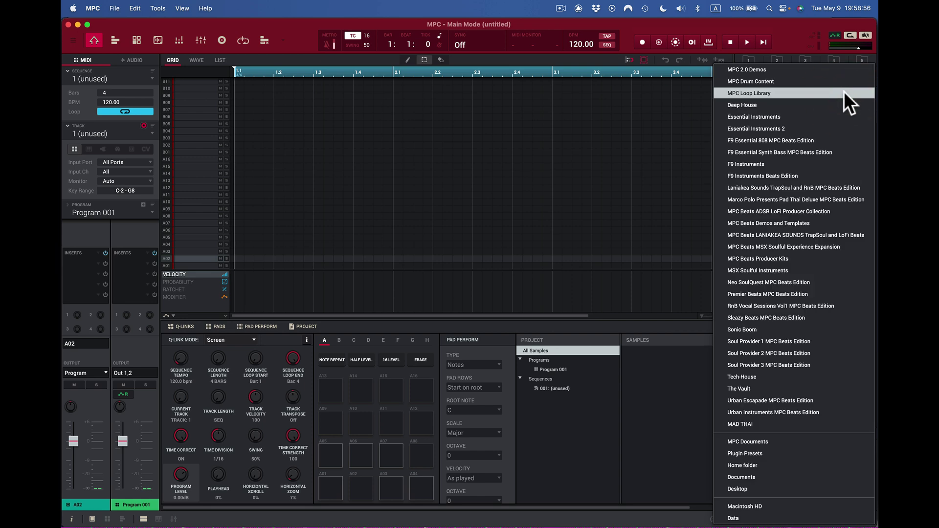
pyautogui.click(800, 27)
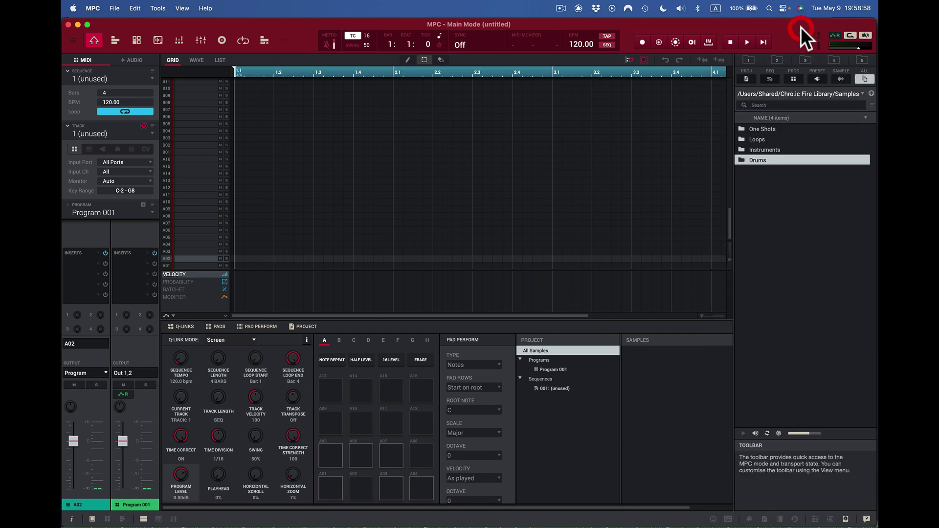
# - Browse to the MPC Loop Library location, and return to the Drums folder stored in shortcut 5
pyautogui.click(846, 92)
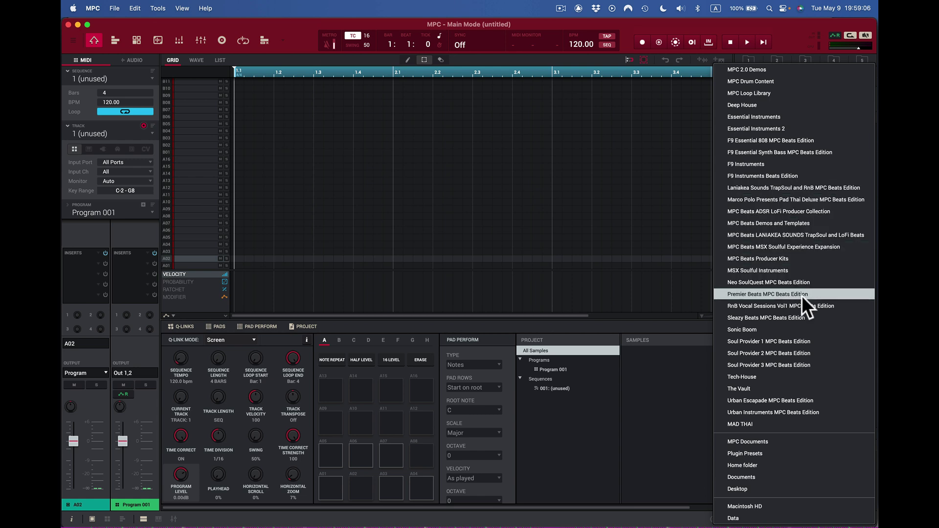
pyautogui.click(775, 93)
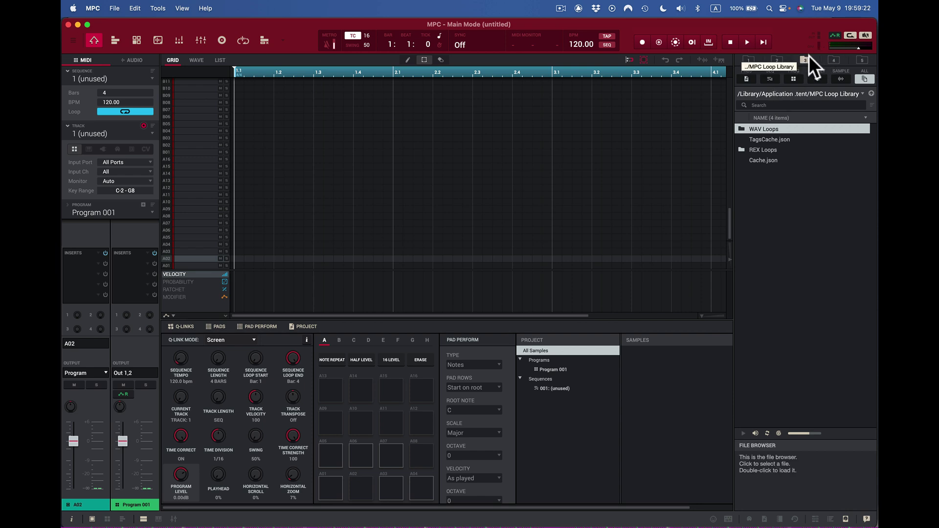
pyautogui.click(862, 60)
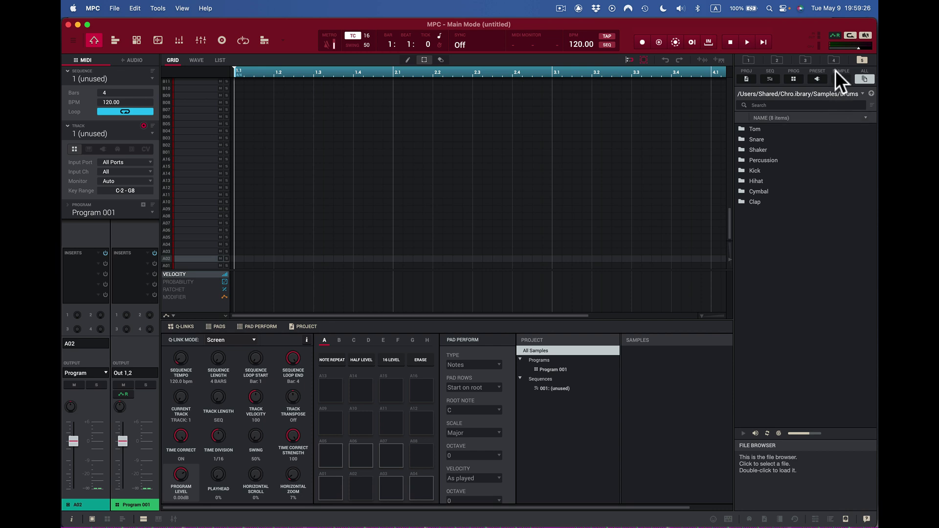
# - Open the Drum Groups folder stored in file browser shortcut 4, and view the Mixer window before closing it
pyautogui.click(834, 60)
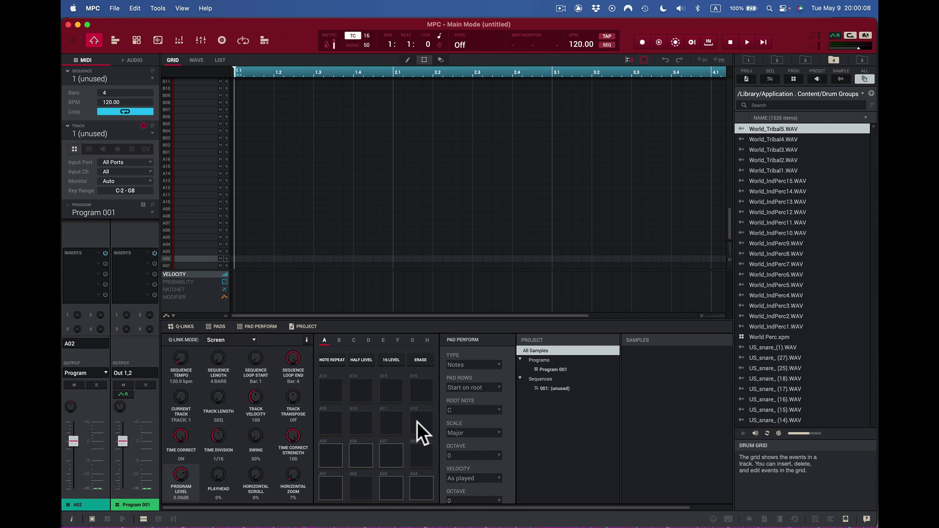
pyautogui.click(174, 519)
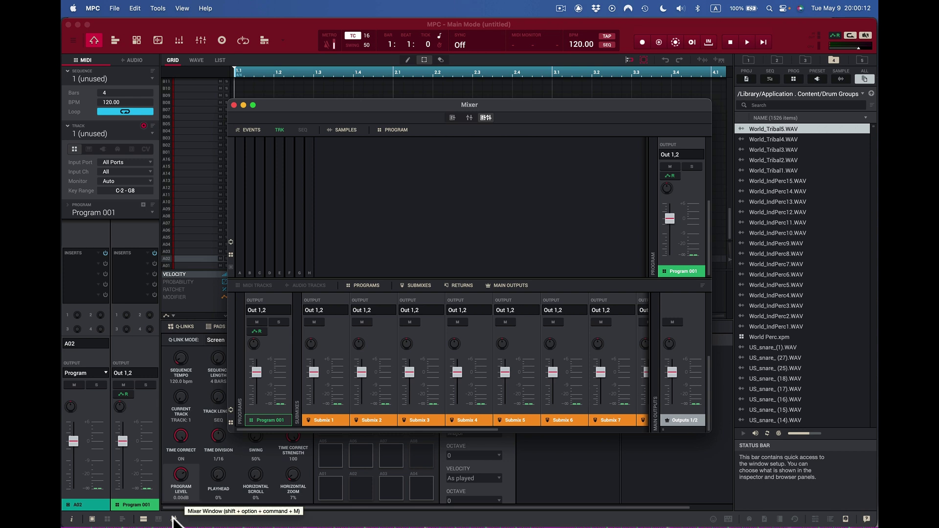
pyautogui.click(175, 517)
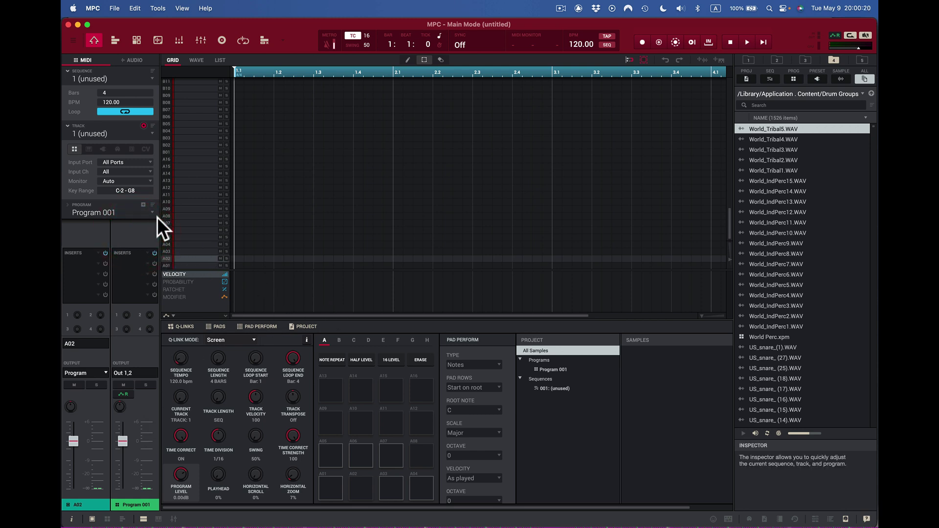
# - View the output routing options for Program 001 without changing the routing, and switch from Main Mode to Track View
pyautogui.click(144, 372)
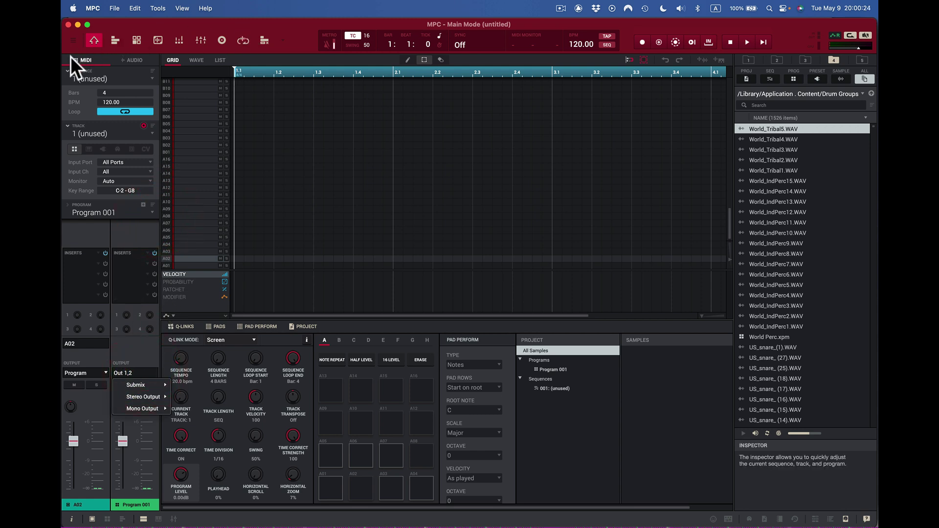
pyautogui.click(117, 42)
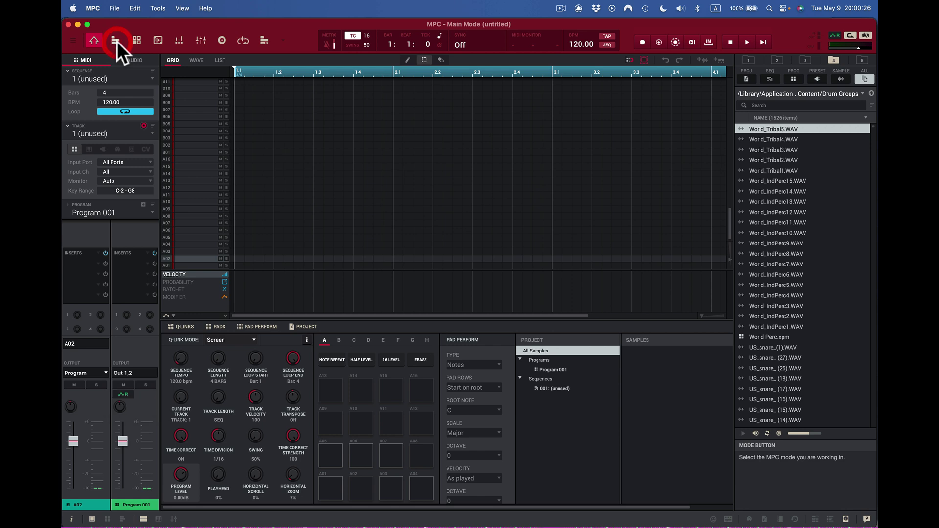
pyautogui.click(117, 41)
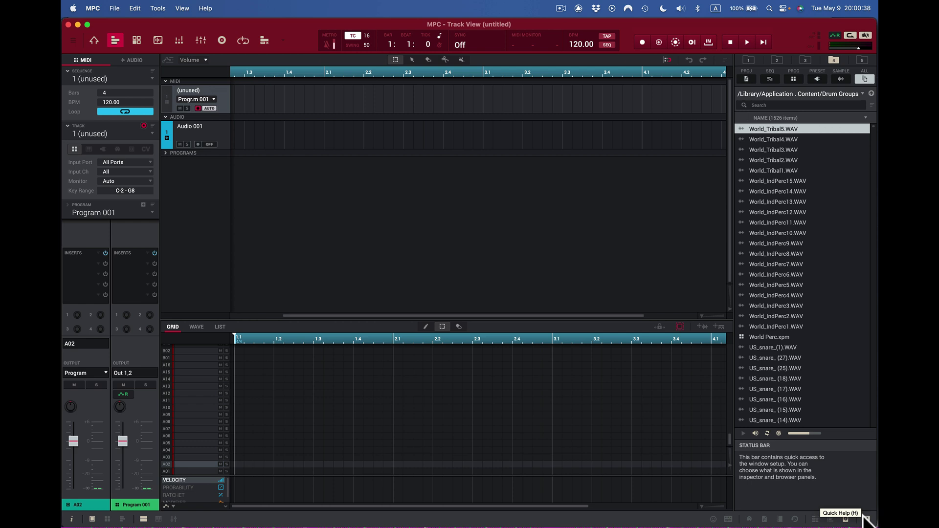
# - Hide and show the Quick Help panel twice, leaving it displayed below the file browser
pyautogui.press('h')
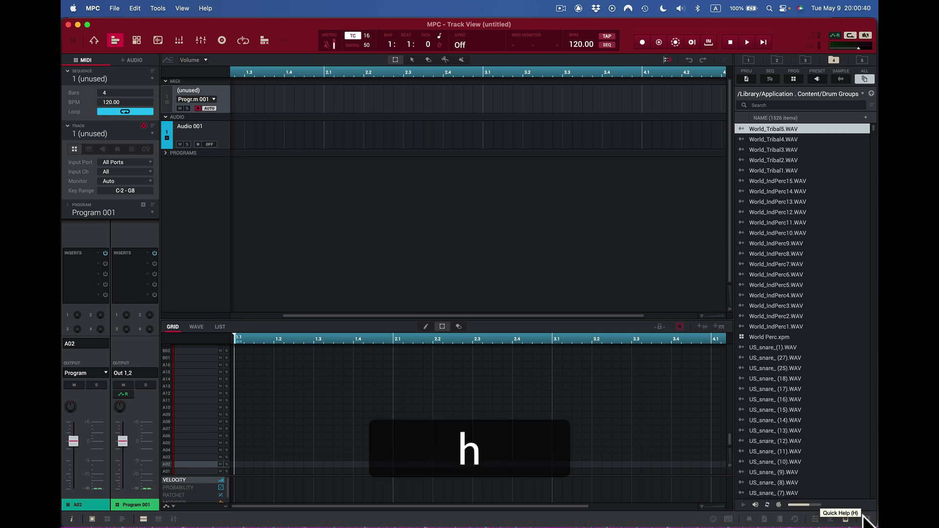
pyautogui.press('h')
pyautogui.press('h')
pyautogui.press('h')
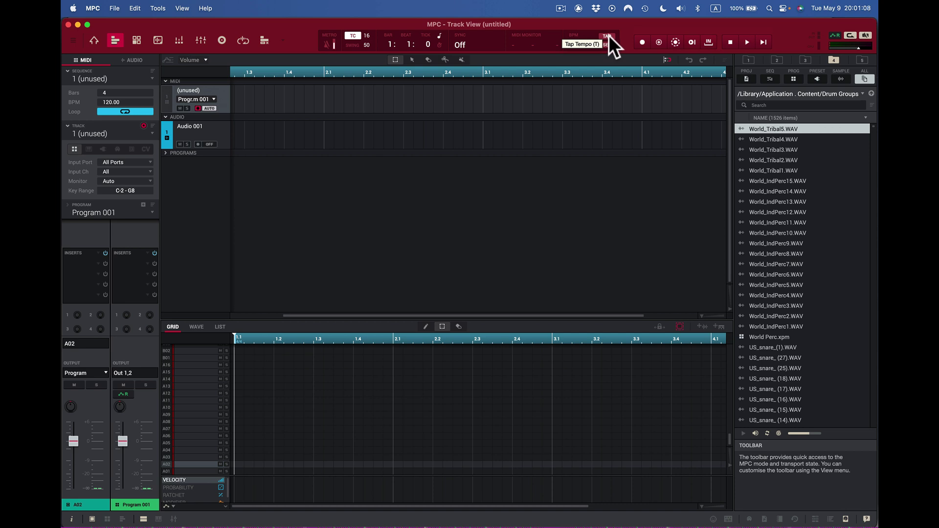
# - Set the sequence tempo to about 135.44 BPM using Tap Tempo
pyautogui.press('t')
pyautogui.press('t')
pyautogui.press('t')
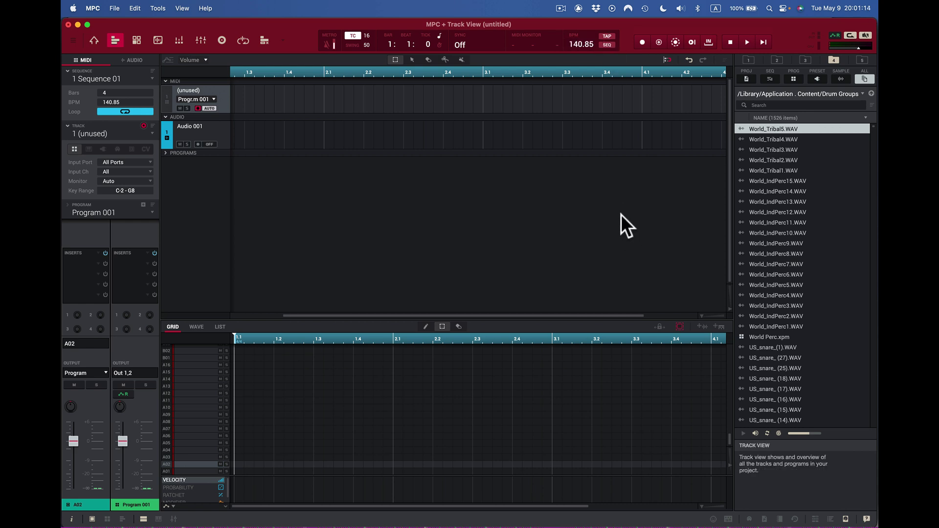
pyautogui.press('t')
pyautogui.press('t')
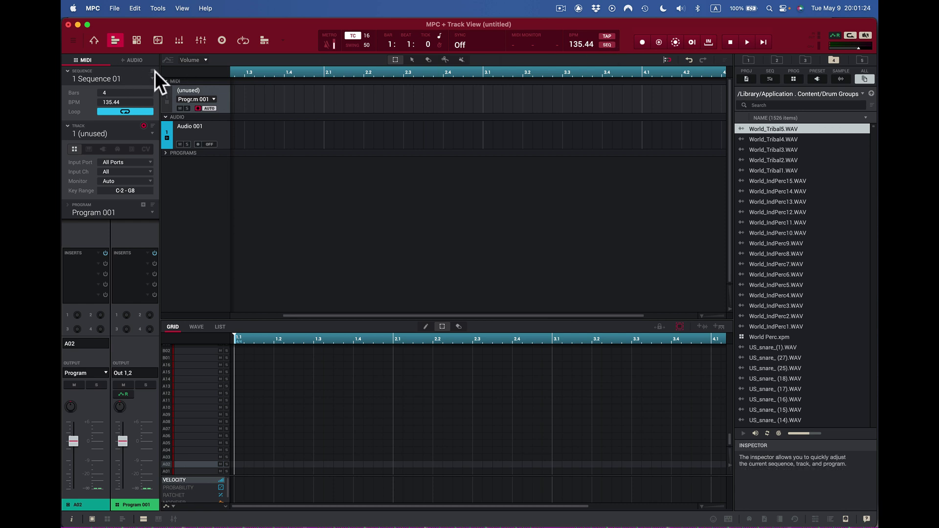
# - View the Audio Device settings in the MPC preferences, and close the preferences without changes
pyautogui.click(94, 7)
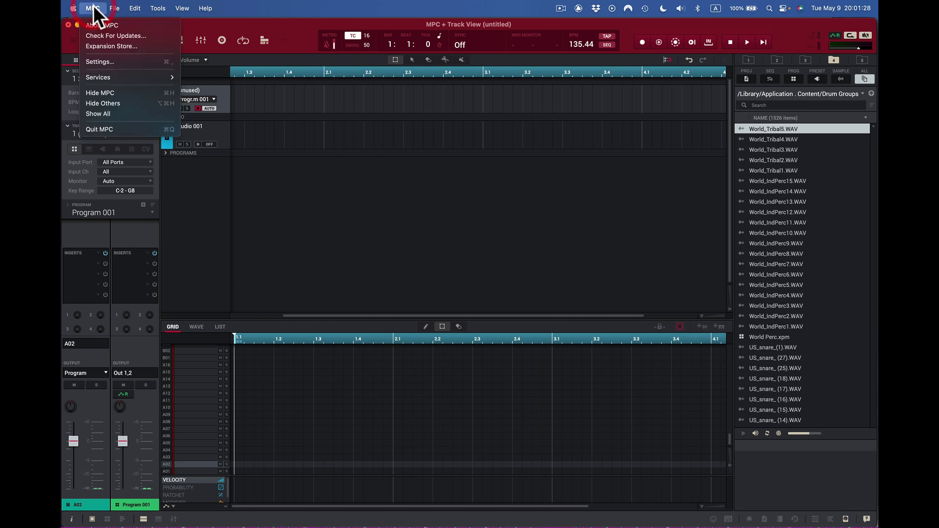
pyautogui.click(123, 62)
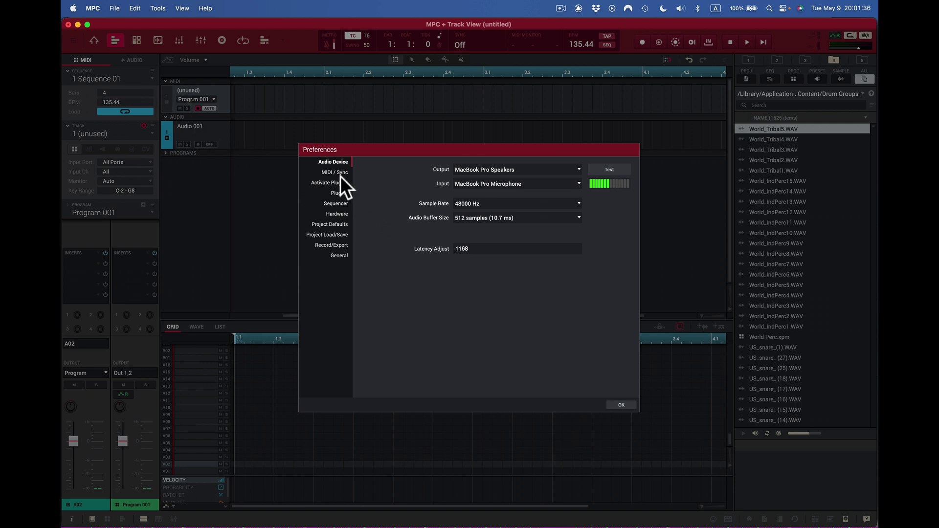
pyautogui.click(626, 408)
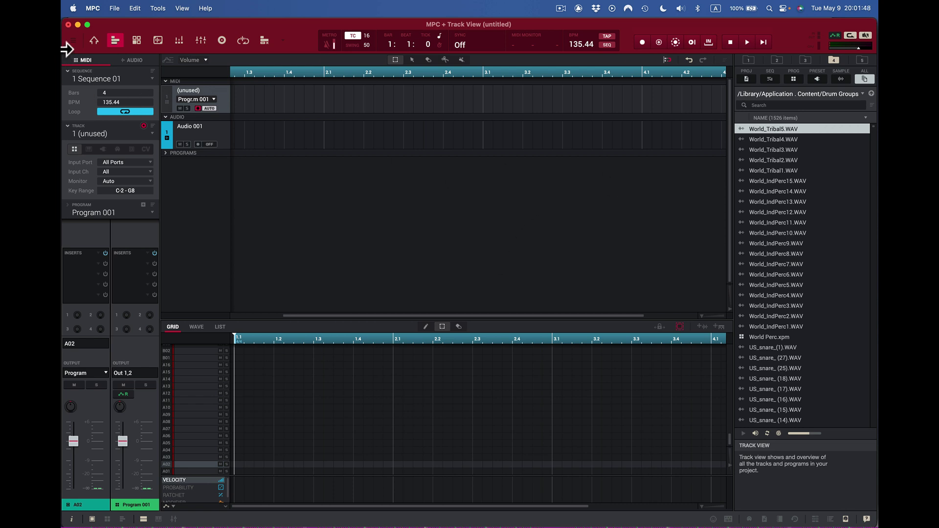
# - Switch from Track View to Sample Edit mode
pyautogui.click(159, 39)
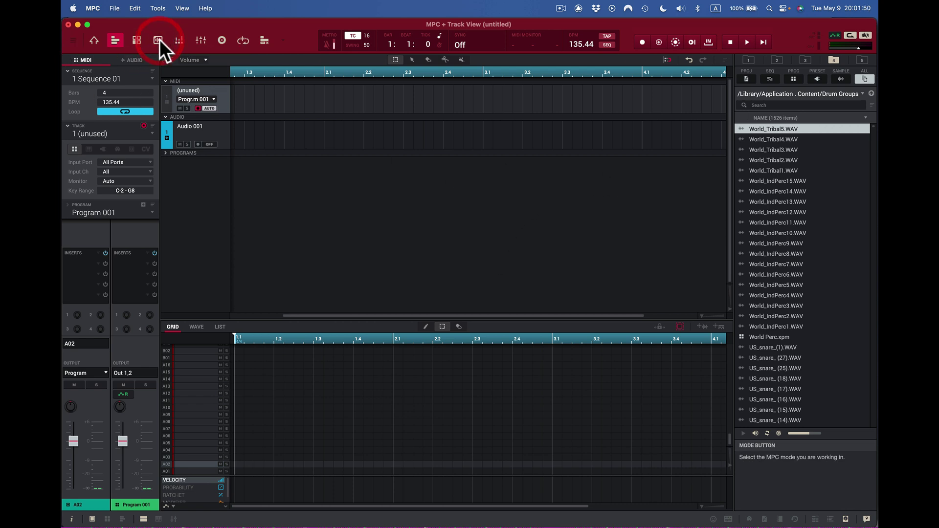